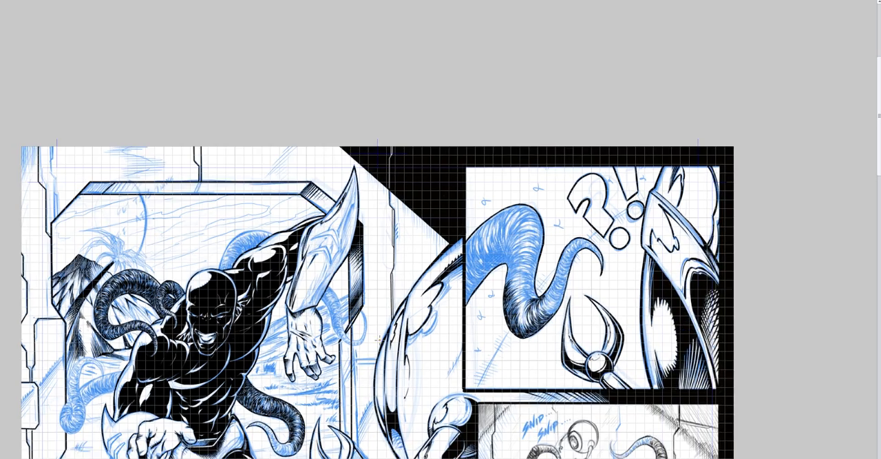
Ink dense curved hatching over the blue pencils along the lower bend of the large tentacle in the upper-right panel.
scroll(378, 340, up, 1)
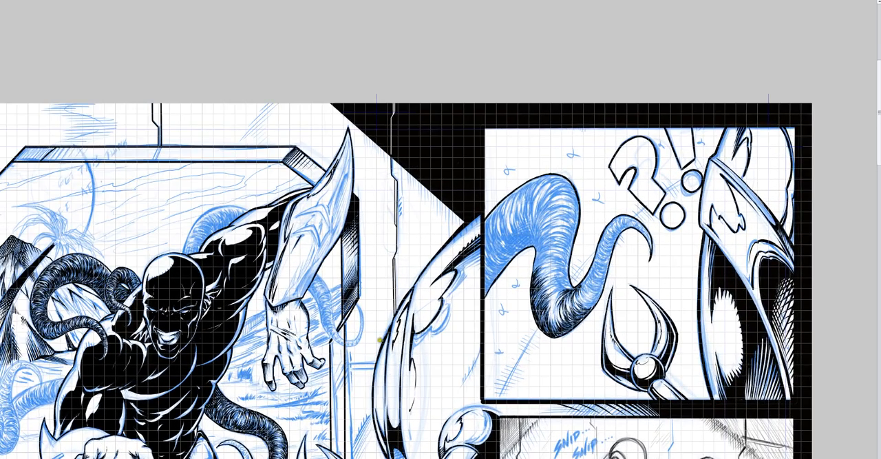
scroll(568, 221, up, 1)
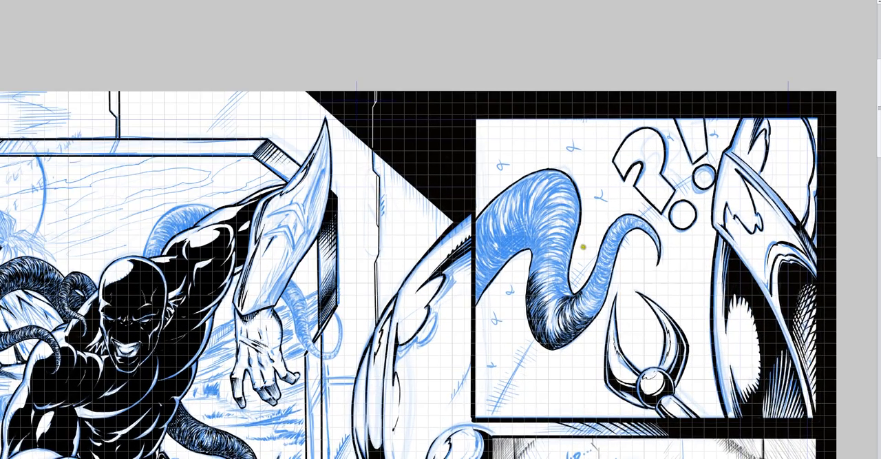
scroll(584, 248, up, 2)
scroll(585, 252, up, 1)
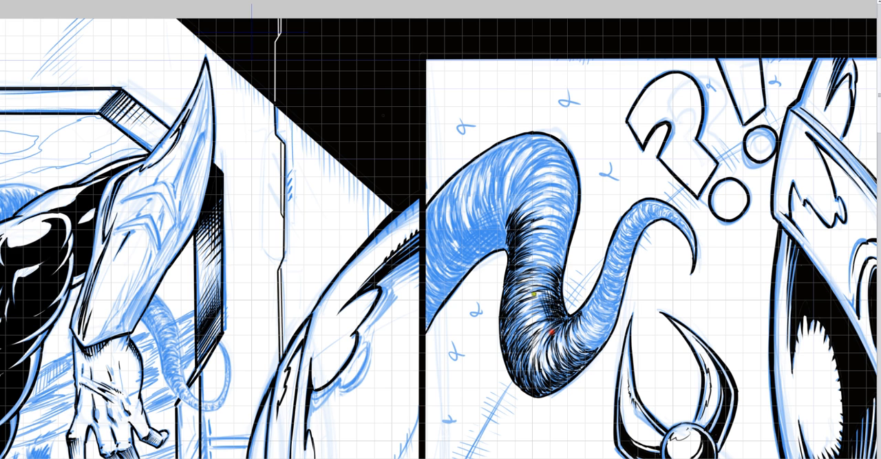
drag(537, 303, 545, 332)
drag(543, 289, 544, 301)
drag(539, 273, 539, 300)
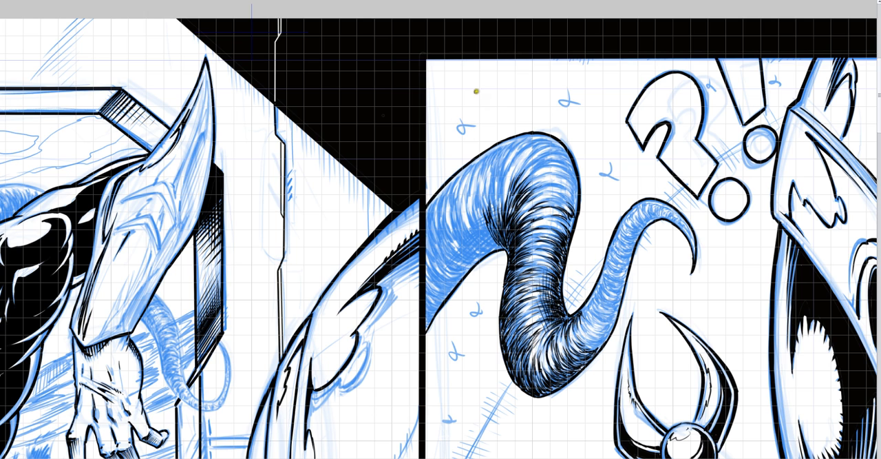
drag(457, 87, 508, 111)
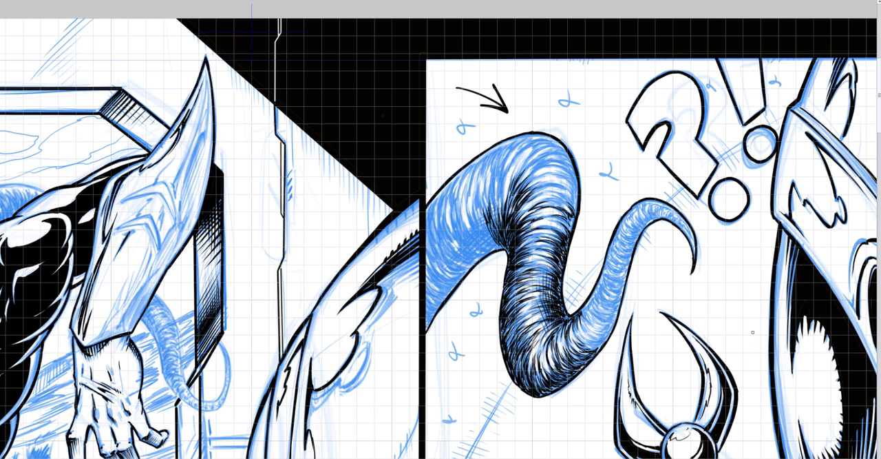
key(ctrl+z)
key(ctrl+z)
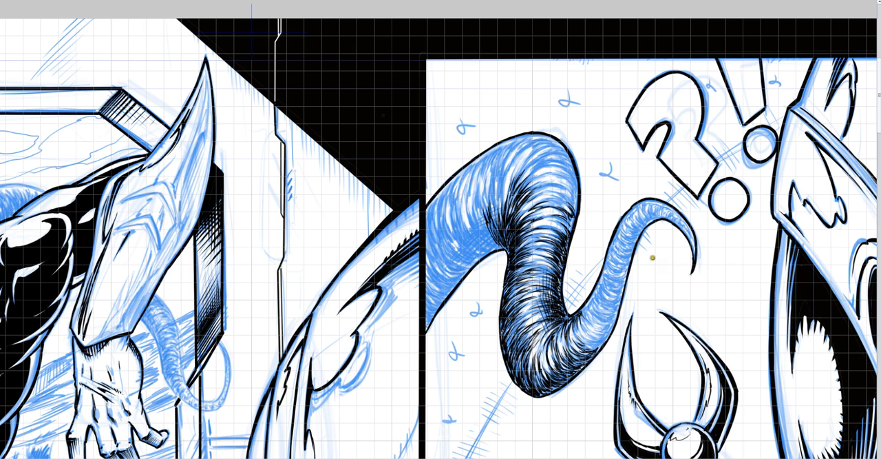
Ink the thin diagonal background line behind the large tentacle and the small curl marks around it.
mouse_move(651, 197)
mouse_down()
mouse_move(687, 216)
mouse_move(695, 262)
mouse_up()
drag(689, 219, 681, 212)
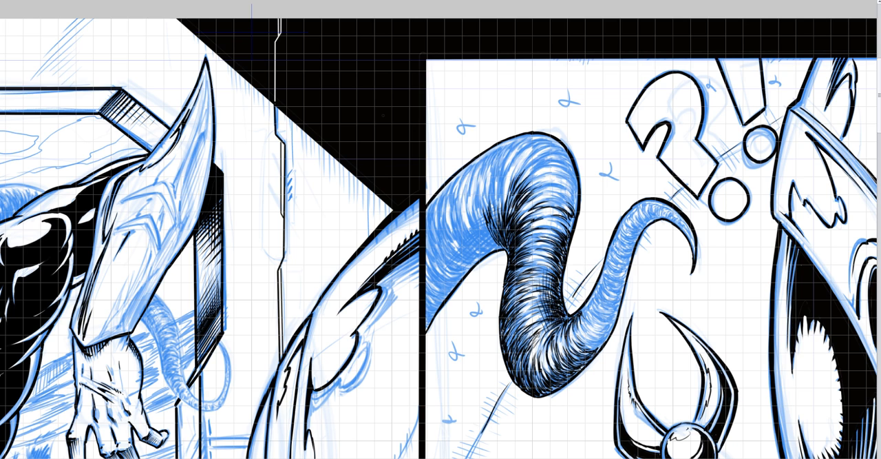
scroll(482, 268, down, 3)
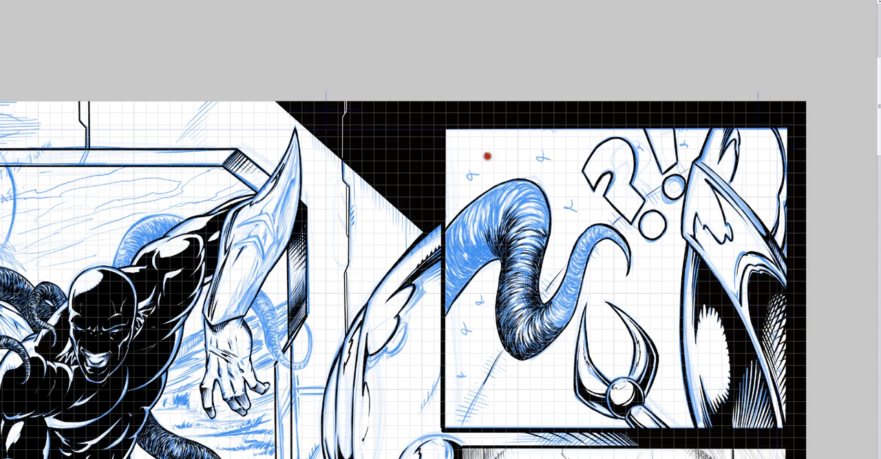
drag(482, 161, 542, 155)
drag(566, 186, 576, 180)
drag(475, 324, 486, 330)
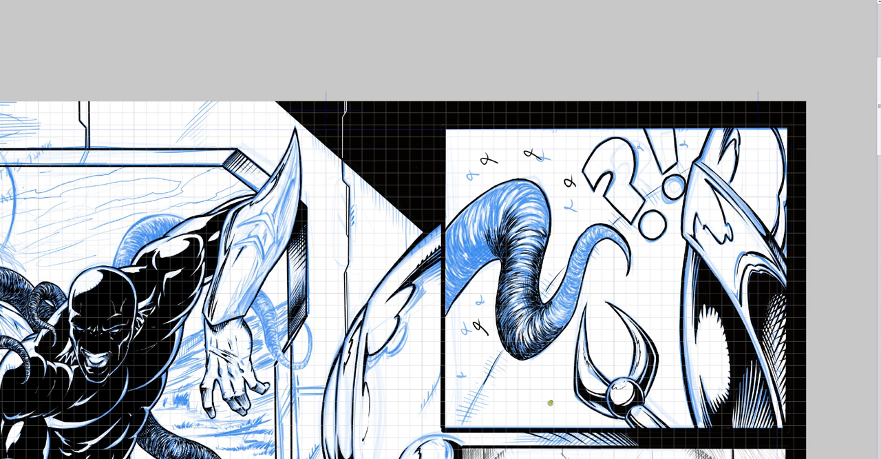
drag(532, 390, 551, 366)
key(ctrl+z)
Ink the horizontal wall seam between the doorway frame and the robot's curved shell, plus the short diagonal seam across the frame.
drag(878, 100, 879, 166)
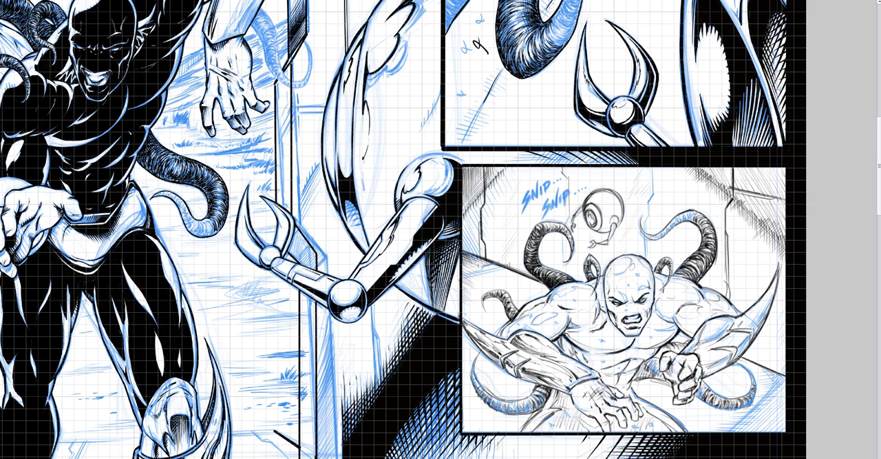
drag(432, 414, 316, 399)
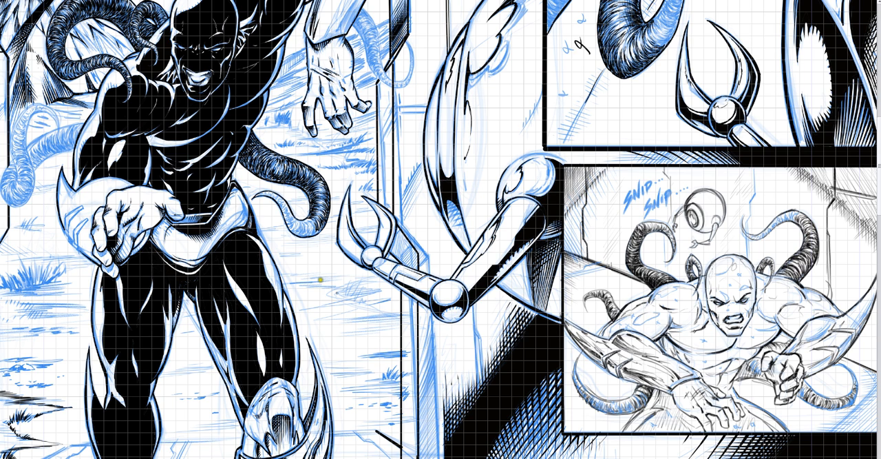
scroll(448, 244, up, 2)
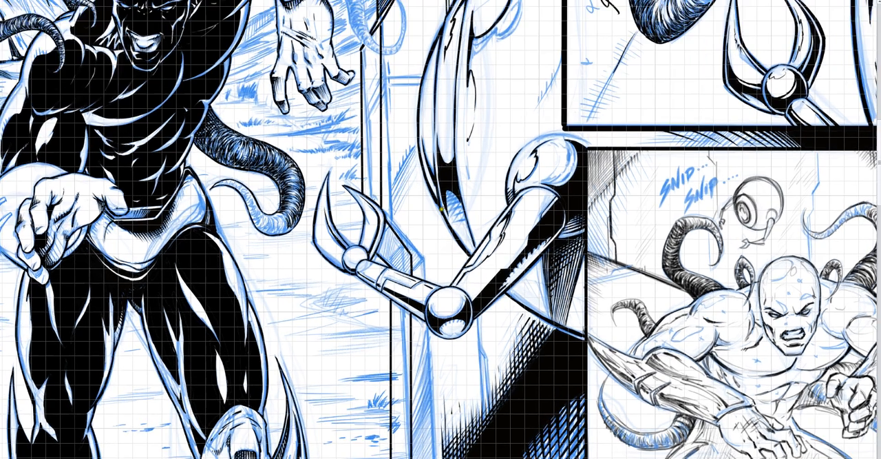
scroll(442, 227, down, 2)
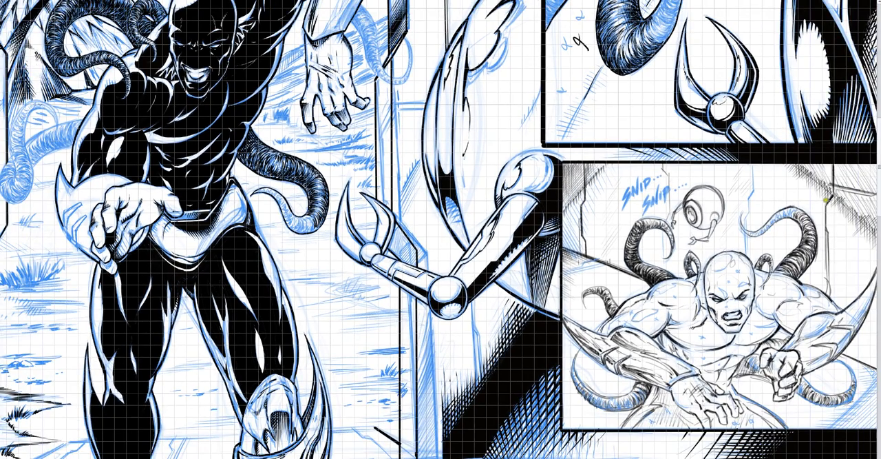
drag(880, 162, 879, 123)
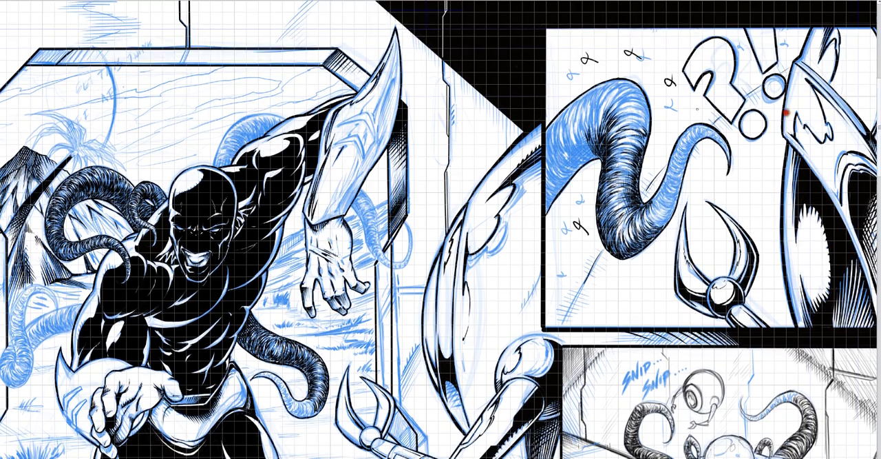
scroll(412, 132, up, 1)
scroll(414, 143, up, 1)
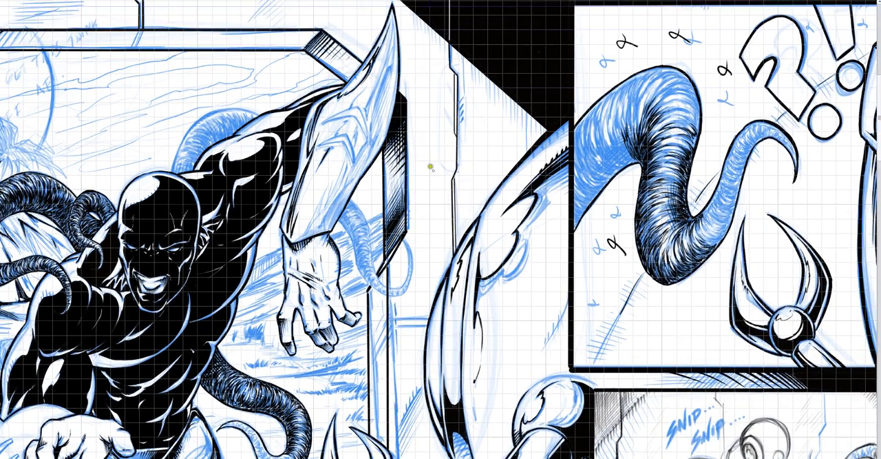
scroll(451, 199, up, 1)
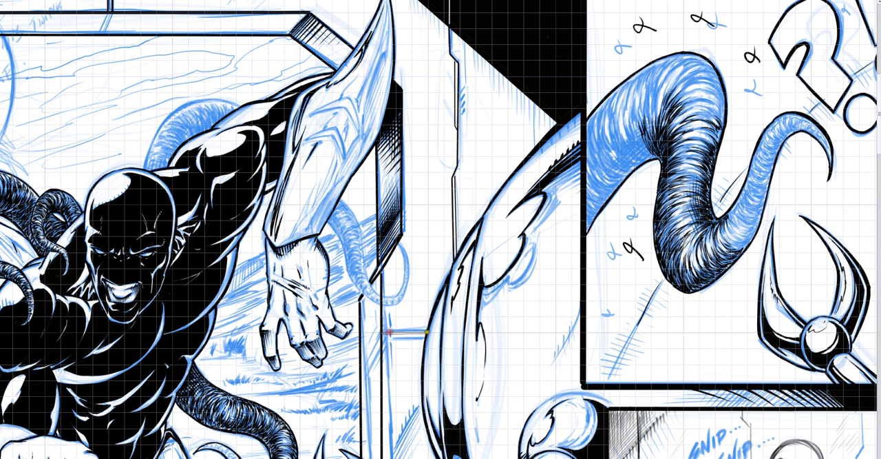
drag(382, 332, 426, 332)
mouse_move(380, 334)
mouse_down()
mouse_move(361, 368)
mouse_move(368, 354)
mouse_move(362, 360)
mouse_up()
mouse_move(362, 362)
mouse_down()
mouse_move(381, 342)
mouse_move(425, 341)
mouse_up()
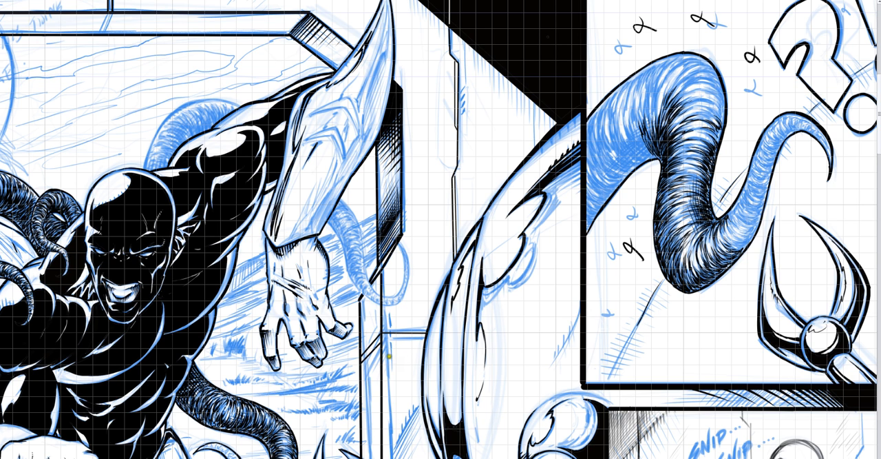
Double the wall seam and its diagonal continuation across the doorway frame with thin parallel lines.
drag(383, 342, 424, 343)
key(ctrl+z)
drag(423, 335, 383, 334)
drag(381, 336, 360, 360)
Ink the remaining wall panel lines beside the doorway's upper-left corner, including the short vertical line level with the mountain.
scroll(842, 152, down, 2)
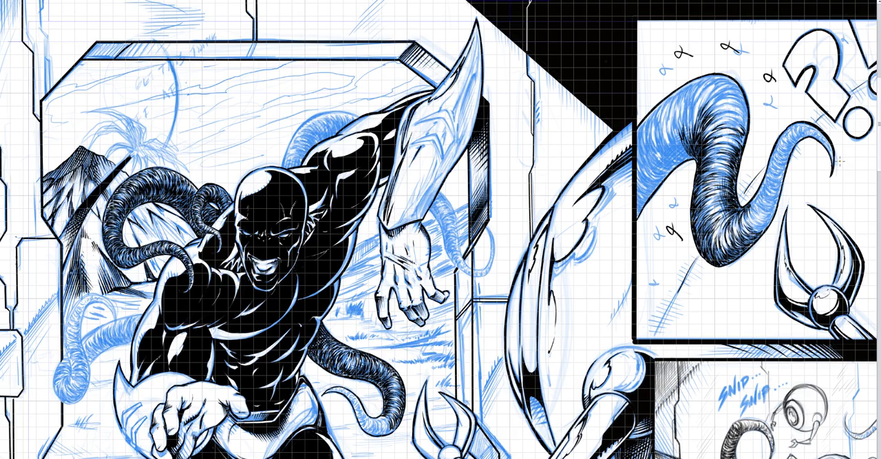
scroll(840, 161, down, 1)
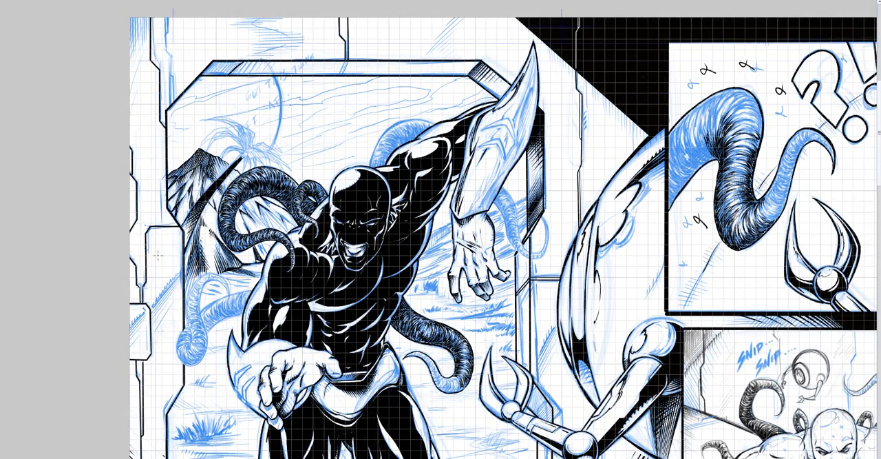
scroll(120, 25, up, 3)
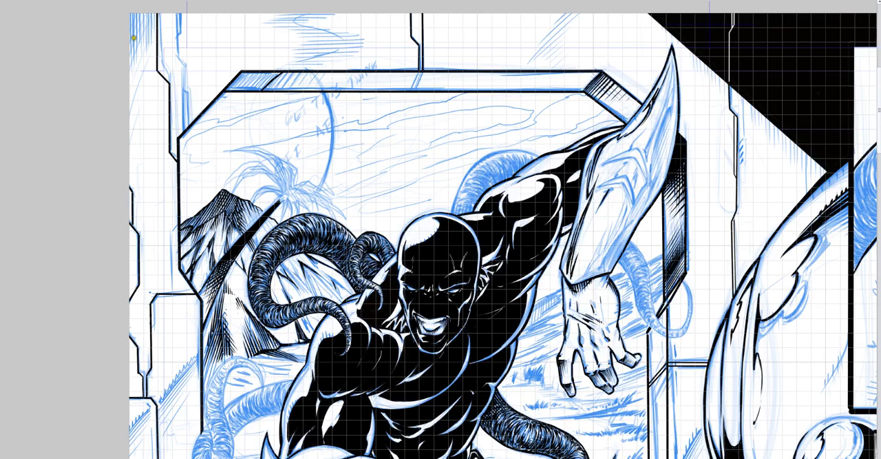
scroll(133, 38, up, 2)
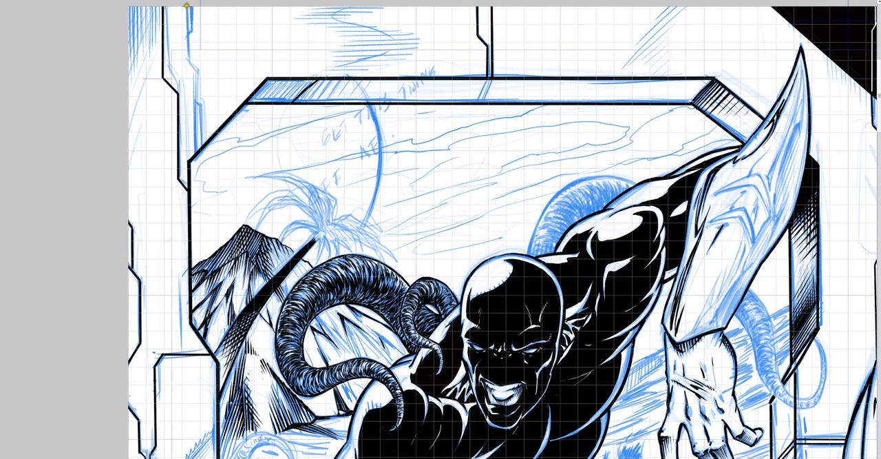
drag(188, 5, 200, 144)
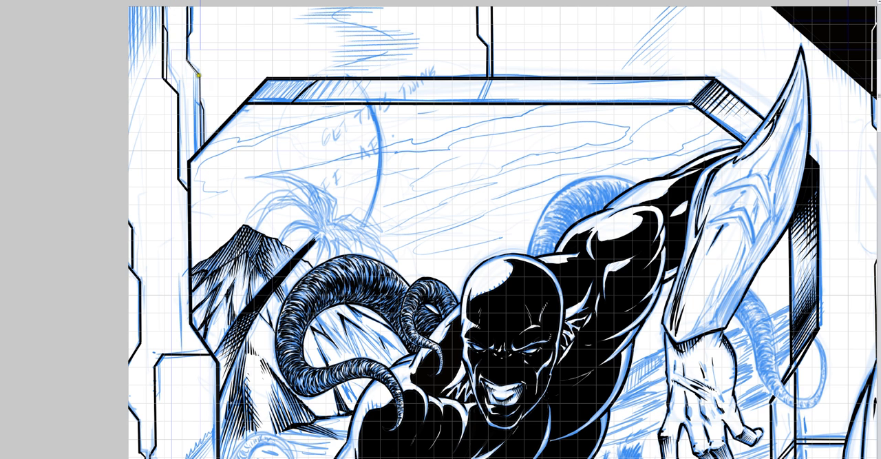
drag(199, 80, 200, 147)
drag(478, 3, 480, 38)
key(ctrl+z)
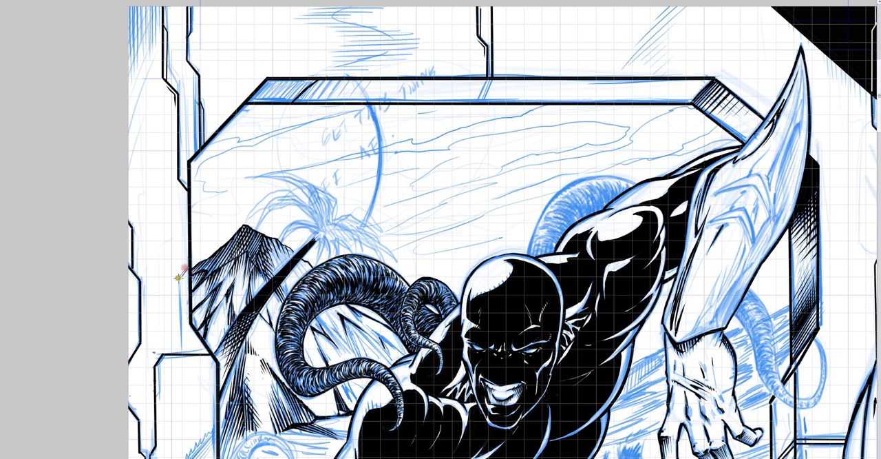
drag(179, 272, 180, 351)
Fill the upper-left end of the doorway's top beam with black and feather it out with cross-hatching.
click(292, 90)
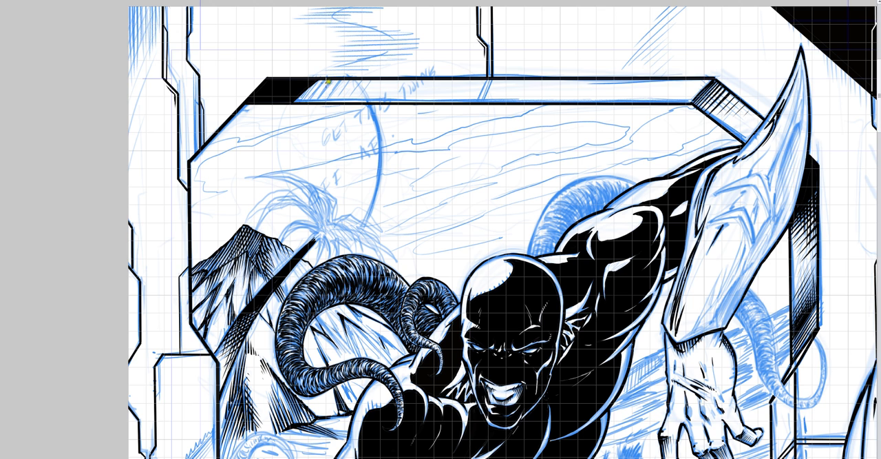
mouse_move(306, 91)
mouse_down()
mouse_move(325, 78)
mouse_move(302, 103)
mouse_move(328, 79)
mouse_move(306, 102)
mouse_move(331, 80)
mouse_move(309, 102)
mouse_move(338, 79)
mouse_move(314, 103)
mouse_move(340, 81)
mouse_move(330, 92)
mouse_move(348, 80)
mouse_move(328, 102)
mouse_move(355, 80)
mouse_move(333, 101)
mouse_move(357, 96)
mouse_up()
drag(379, 80, 370, 88)
drag(384, 80, 379, 87)
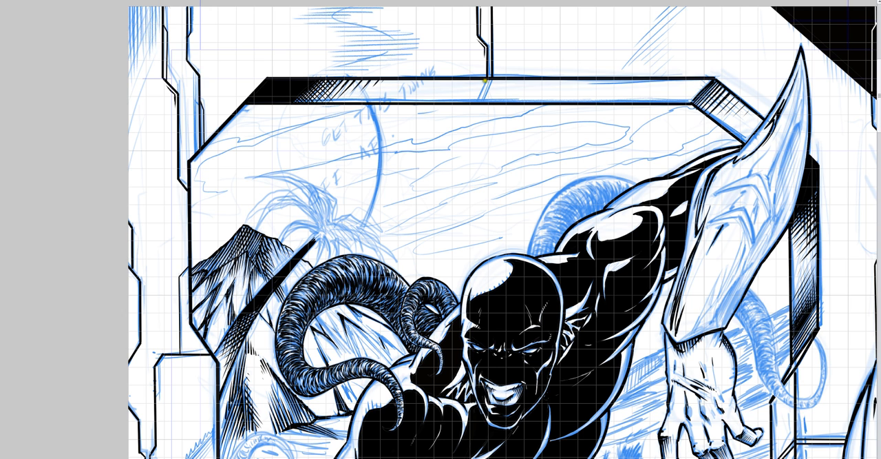
Ink a double diagonal seam across the doorway's top beam, below the vertical wall line.
drag(485, 82, 477, 103)
key(ctrl+z)
drag(491, 80, 478, 102)
key(ctrl+z)
drag(491, 80, 478, 102)
drag(491, 80, 476, 104)
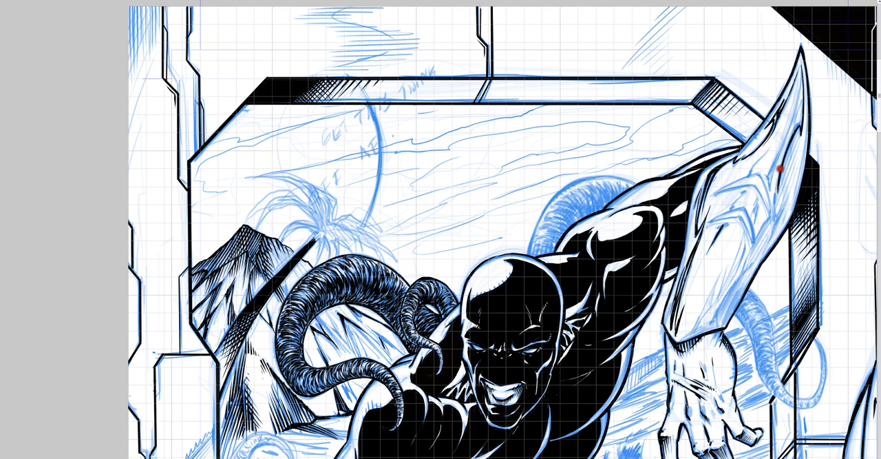
Ink the contour details and shading hatches on the villain's raised forearm blade.
drag(779, 183, 777, 216)
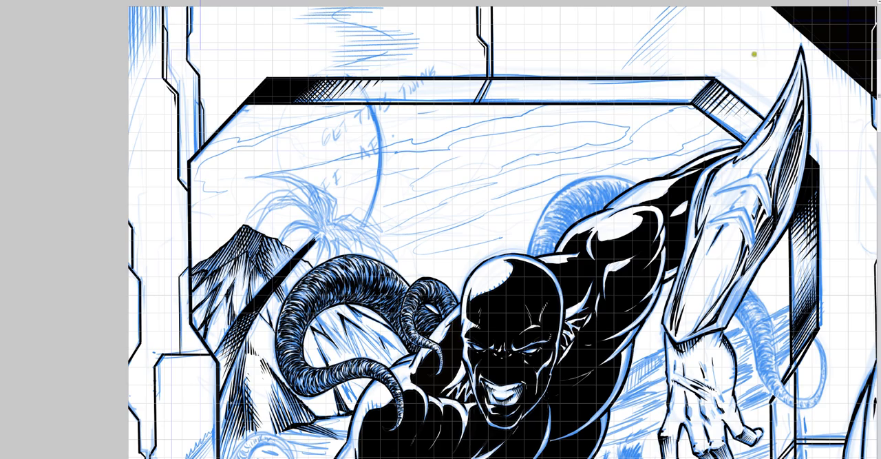
scroll(750, 66, down, 6)
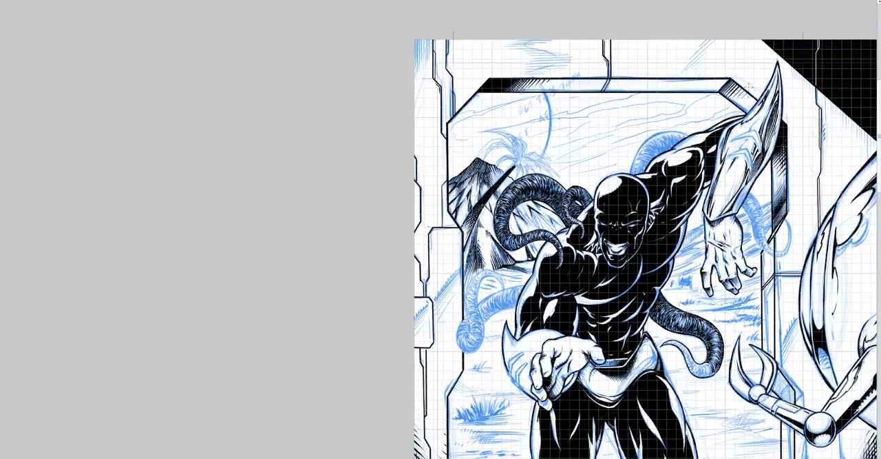
scroll(744, 76, down, 3)
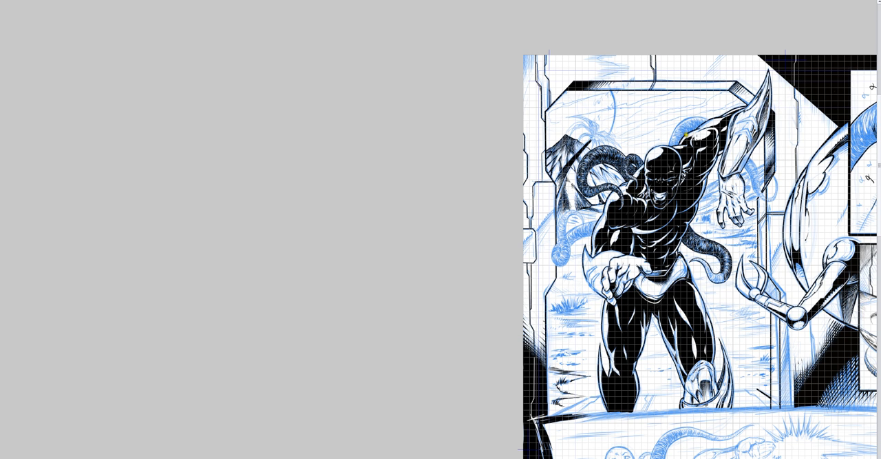
scroll(769, 120, up, 5)
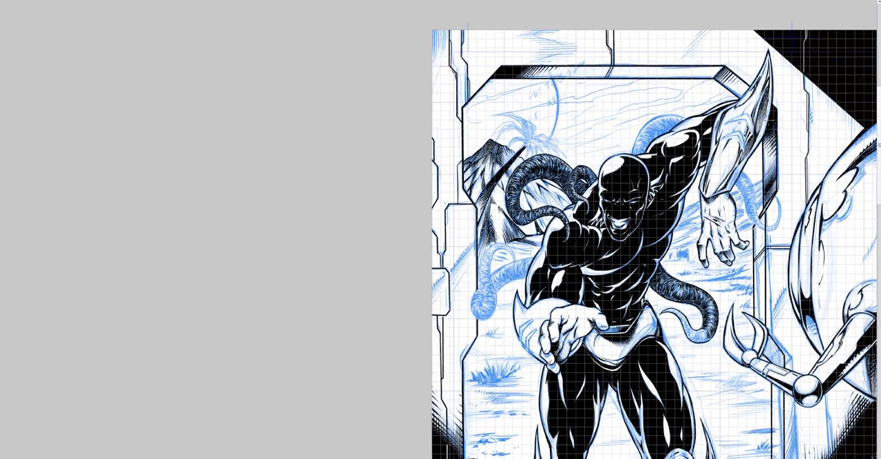
scroll(770, 132, up, 4)
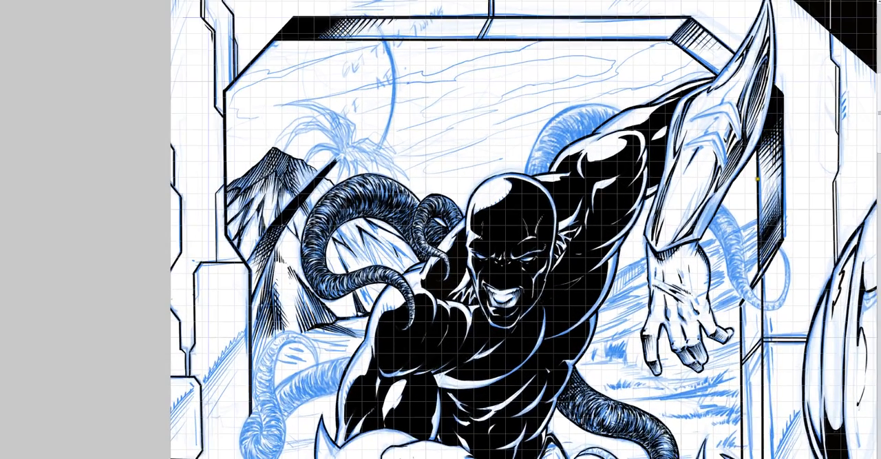
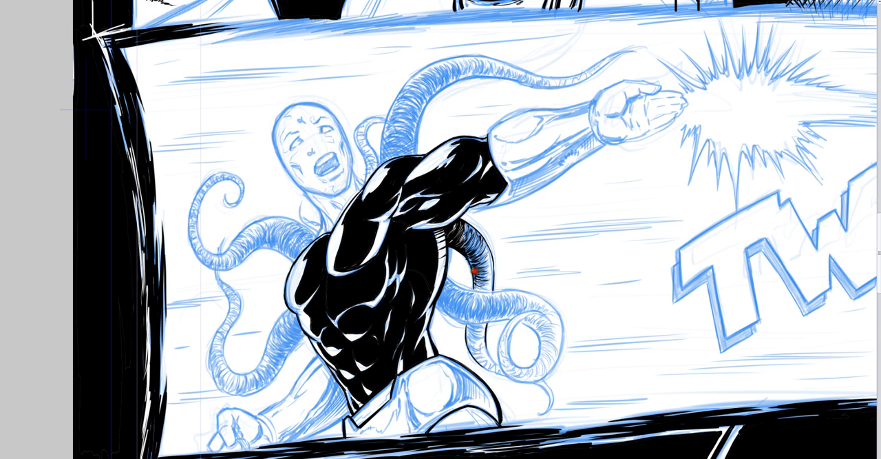
Ink the edge and texture of the tentacle beneath the outstretched arm and the outer contour of the coiled tentacle below it.
drag(491, 245, 490, 288)
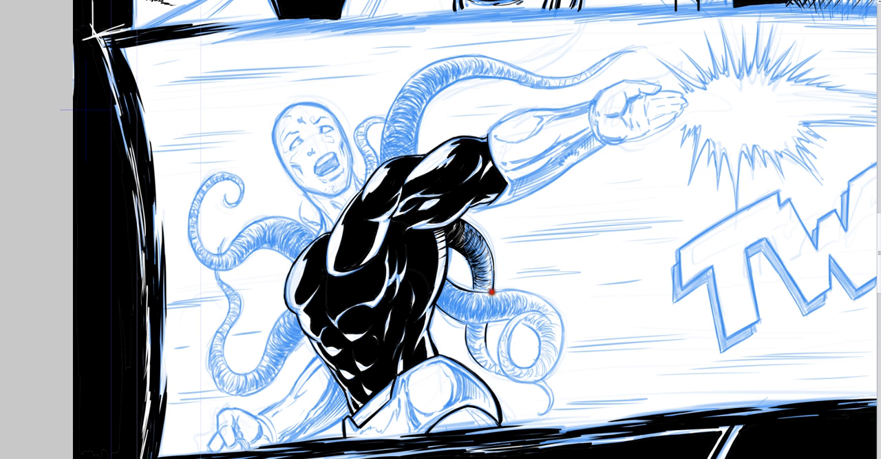
mouse_move(489, 292)
mouse_down()
mouse_move(559, 317)
mouse_move(551, 306)
mouse_move(559, 322)
mouse_move(557, 312)
mouse_move(553, 364)
mouse_up()
key(ctrl+z)
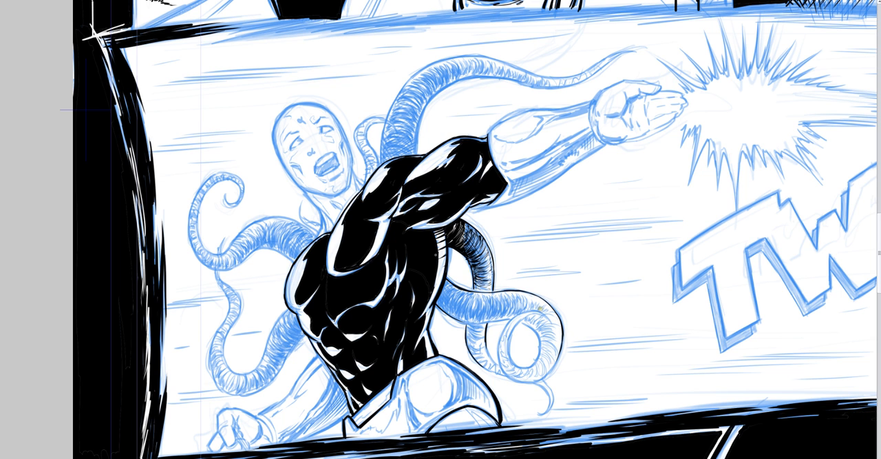
Fill the base of the coiled tentacle beside the torso with black shadow and feather it out with curved texture hatching.
drag(443, 308, 447, 288)
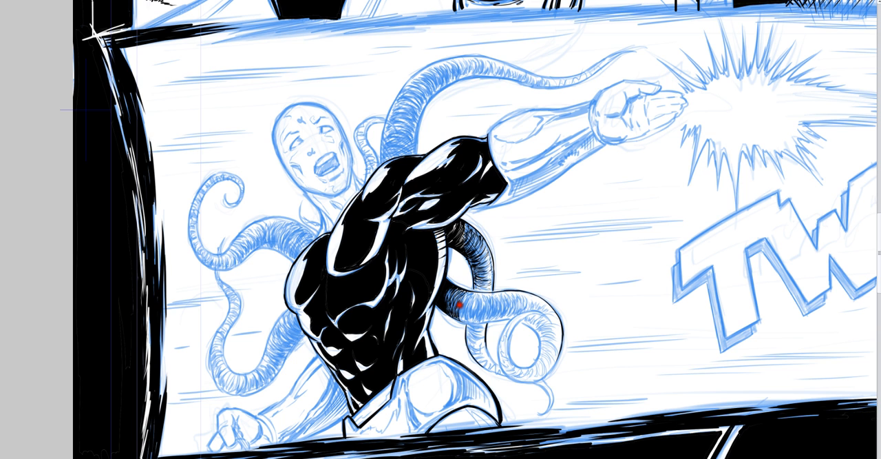
mouse_move(460, 317)
mouse_down()
mouse_move(461, 308)
mouse_move(466, 320)
mouse_move(457, 304)
mouse_up()
mouse_move(465, 292)
mouse_down()
mouse_move(462, 300)
mouse_move(471, 292)
mouse_move(474, 303)
mouse_up()
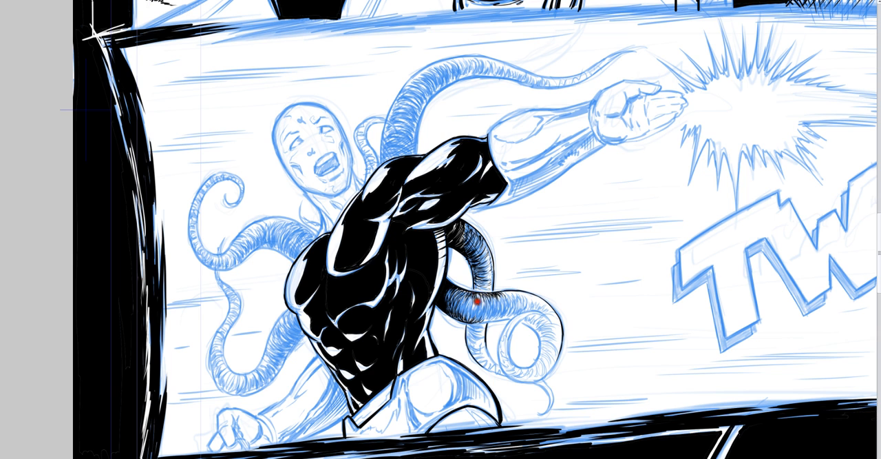
mouse_move(484, 299)
mouse_down()
mouse_move(480, 318)
mouse_move(472, 303)
mouse_move(465, 312)
mouse_move(458, 303)
mouse_up()
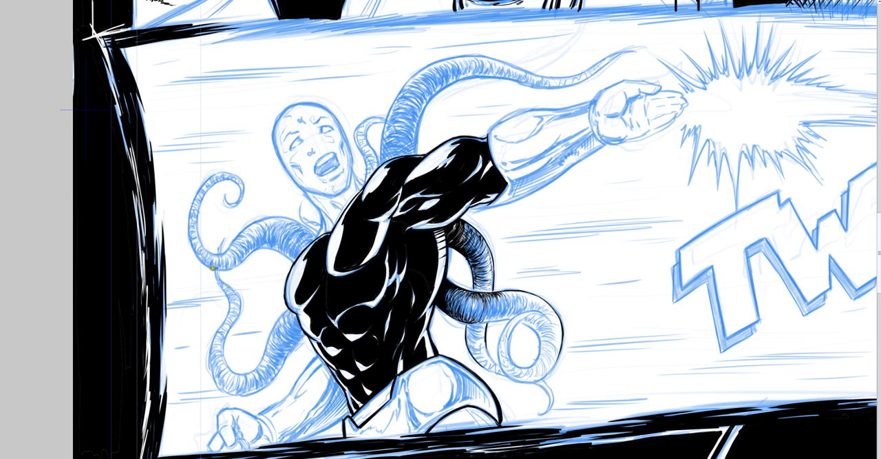
Ink the front outline of the letter T in the TWAP! sound effect, including its stem and the underside of its crossbar.
scroll(212, 267, down, 5)
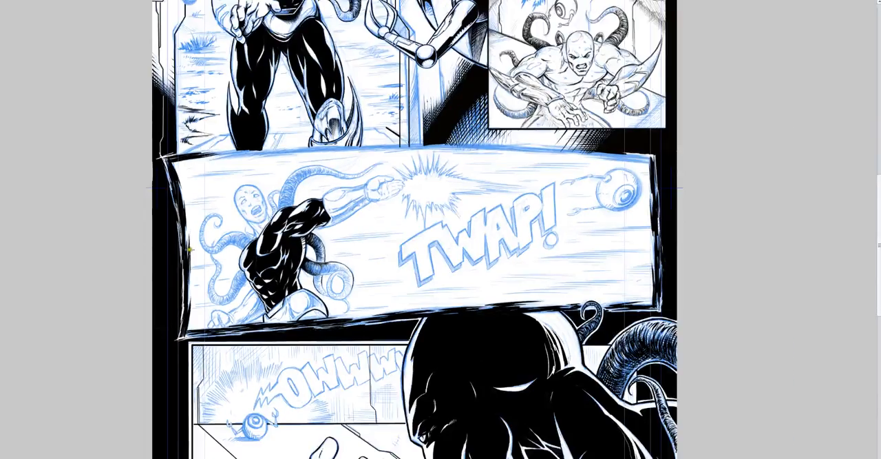
scroll(190, 249, down, 4)
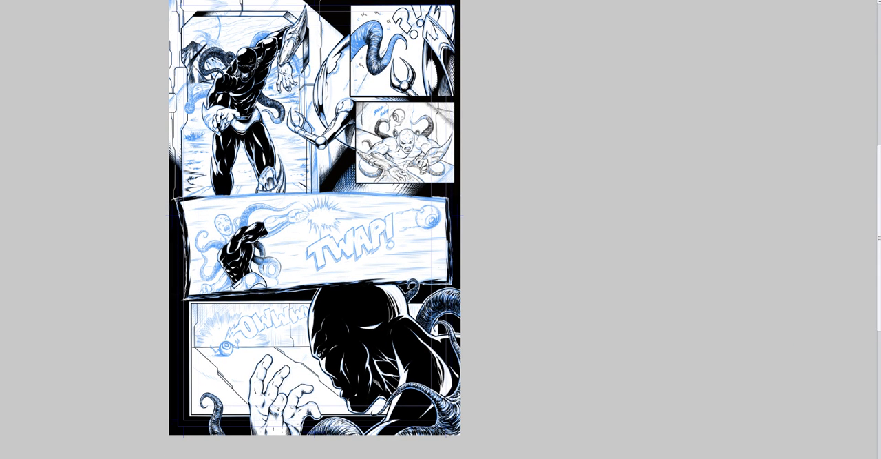
drag(386, 176, 445, 193)
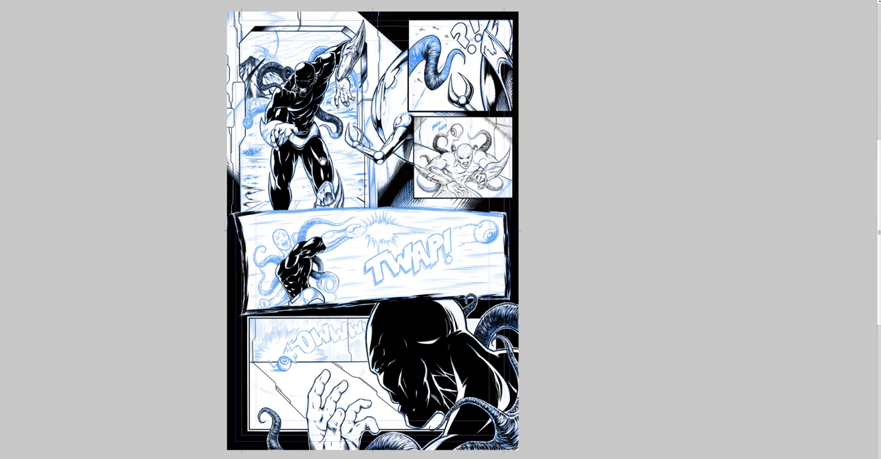
scroll(345, 221, up, 2)
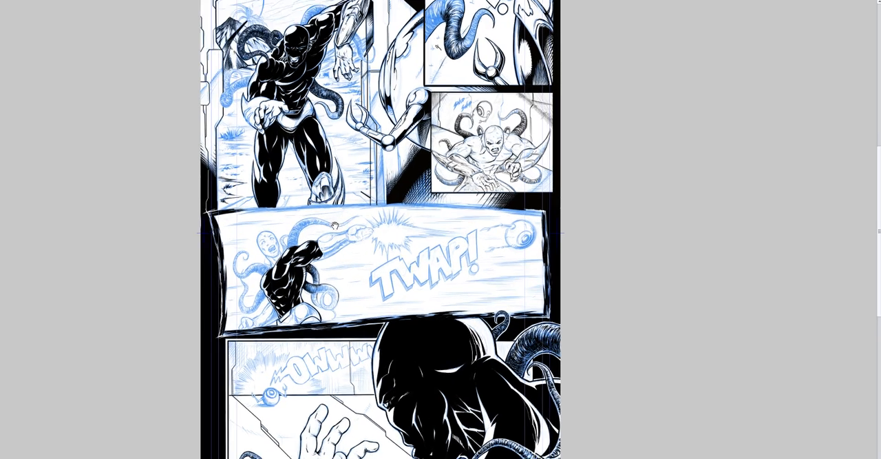
scroll(301, 228, up, 1)
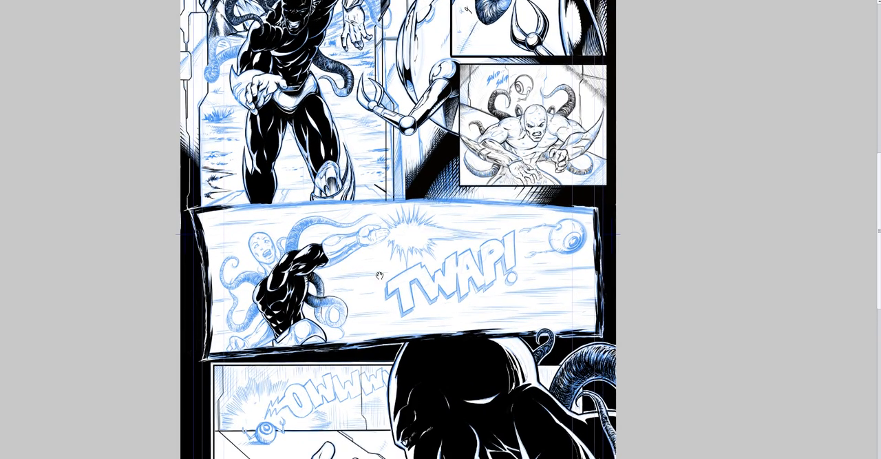
scroll(379, 276, up, 3)
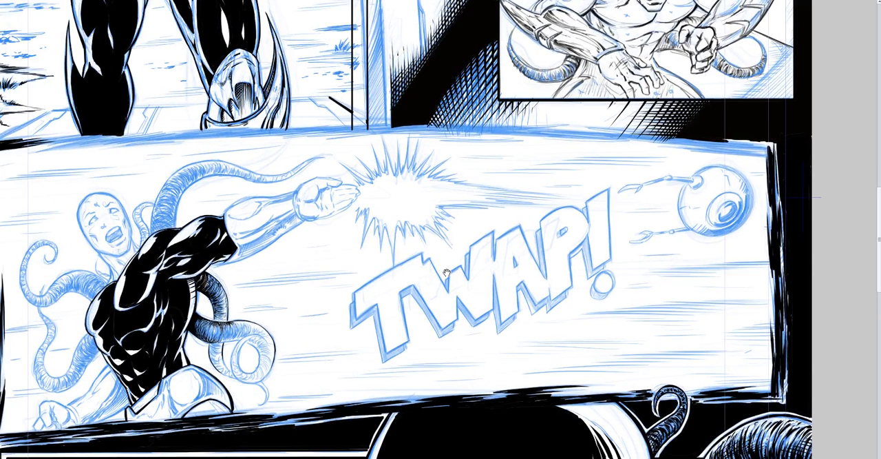
scroll(446, 273, up, 1)
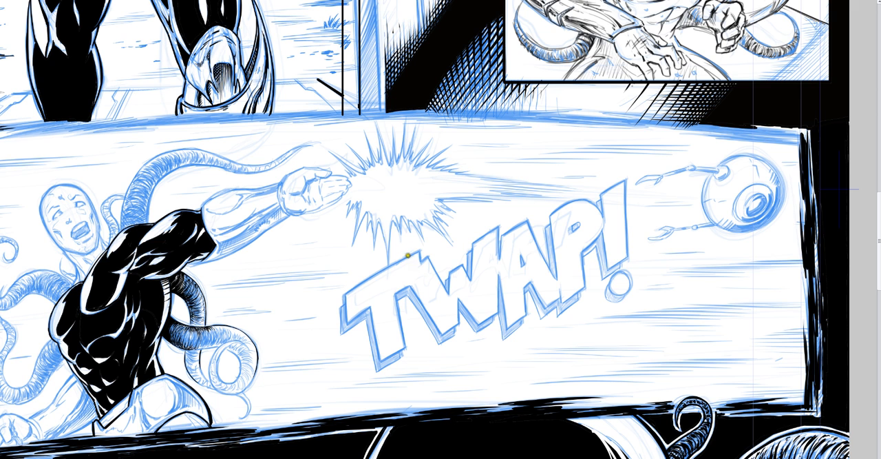
mouse_move(418, 252)
mouse_down()
mouse_move(344, 292)
mouse_move(345, 323)
mouse_move(347, 288)
mouse_move(412, 249)
mouse_move(346, 324)
mouse_move(367, 308)
mouse_move(354, 318)
mouse_move(384, 236)
mouse_move(368, 308)
mouse_move(378, 352)
mouse_move(375, 338)
mouse_move(378, 349)
mouse_move(401, 347)
mouse_move(380, 361)
mouse_move(399, 348)
mouse_up()
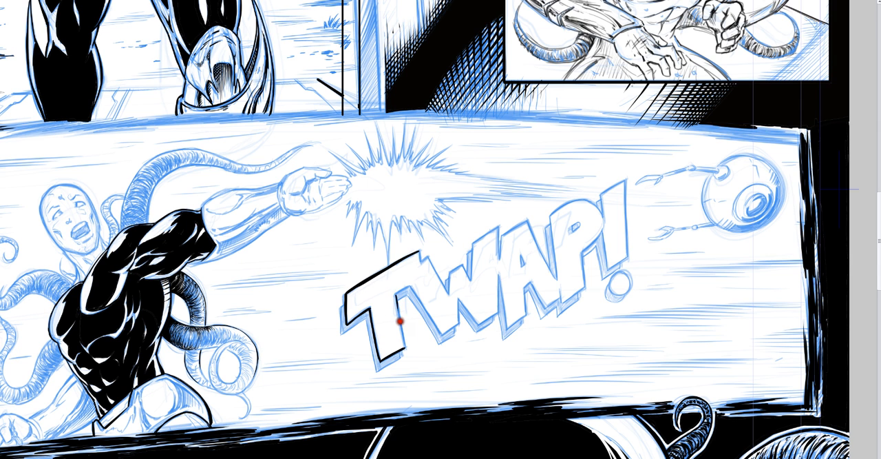
drag(396, 296, 401, 330)
drag(396, 296, 405, 347)
drag(396, 295, 408, 287)
Ink the left edge and the upper zigzag contours of the letter W in the TWAP! sound effect.
drag(416, 297, 436, 329)
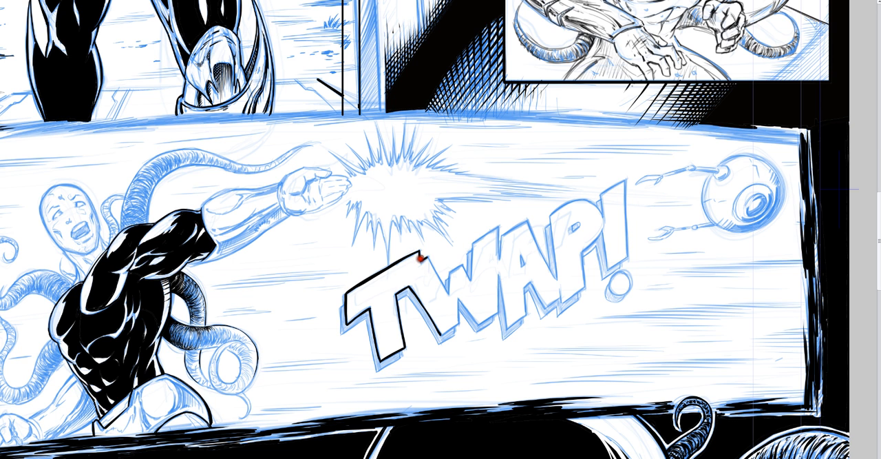
mouse_move(426, 256)
mouse_down()
mouse_move(446, 291)
mouse_move(450, 273)
mouse_up()
drag(456, 264, 469, 281)
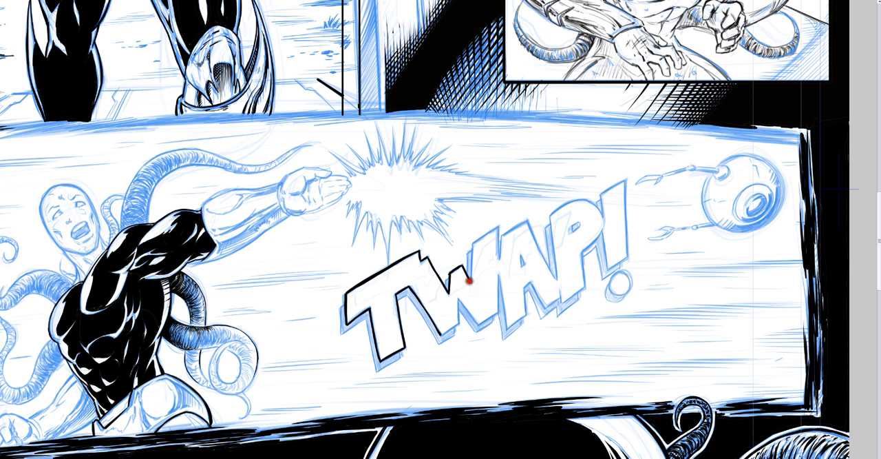
drag(472, 243, 472, 281)
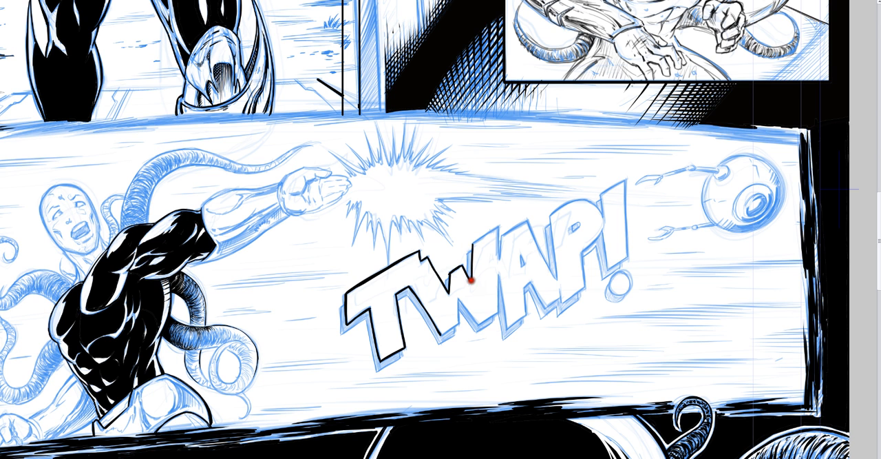